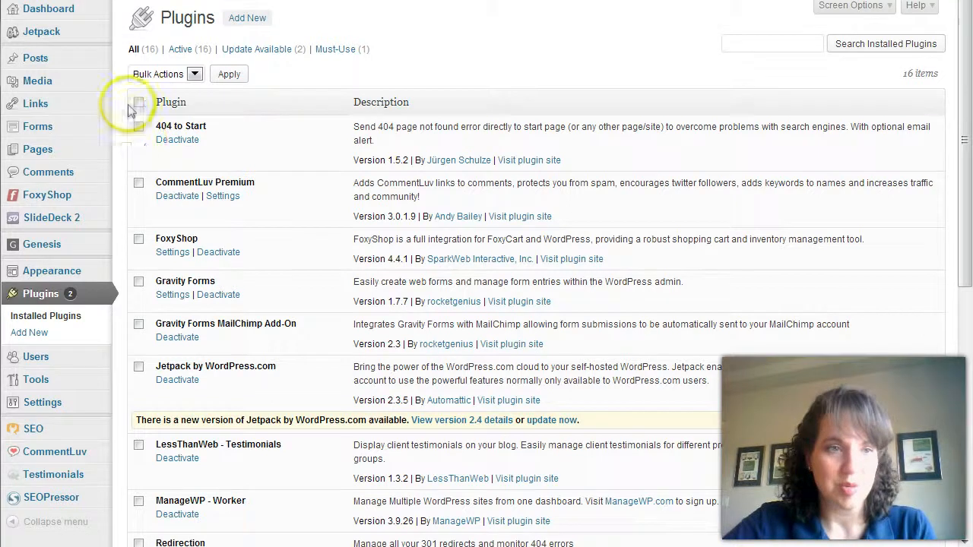
Search the plugin directory for "broken link checker".
left_click(38, 332)
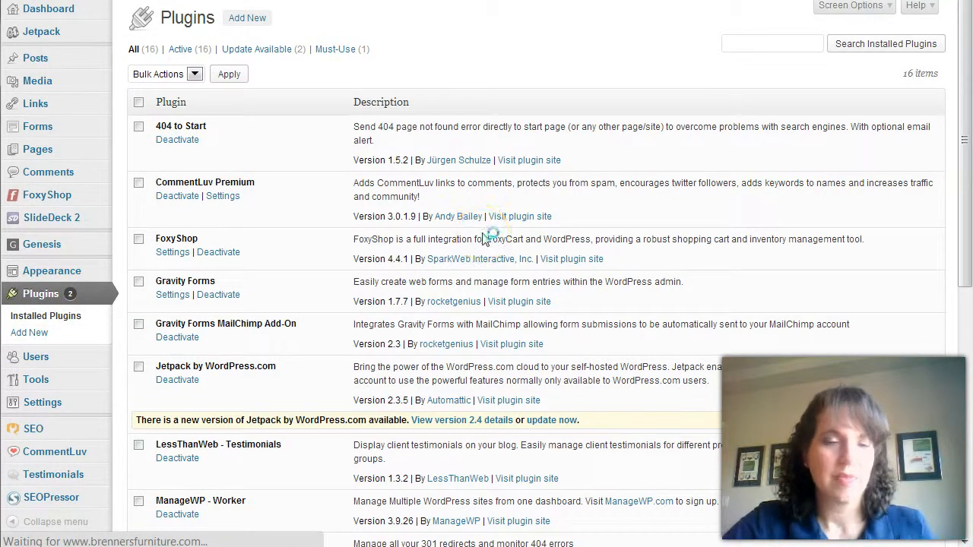
left_click(162, 131)
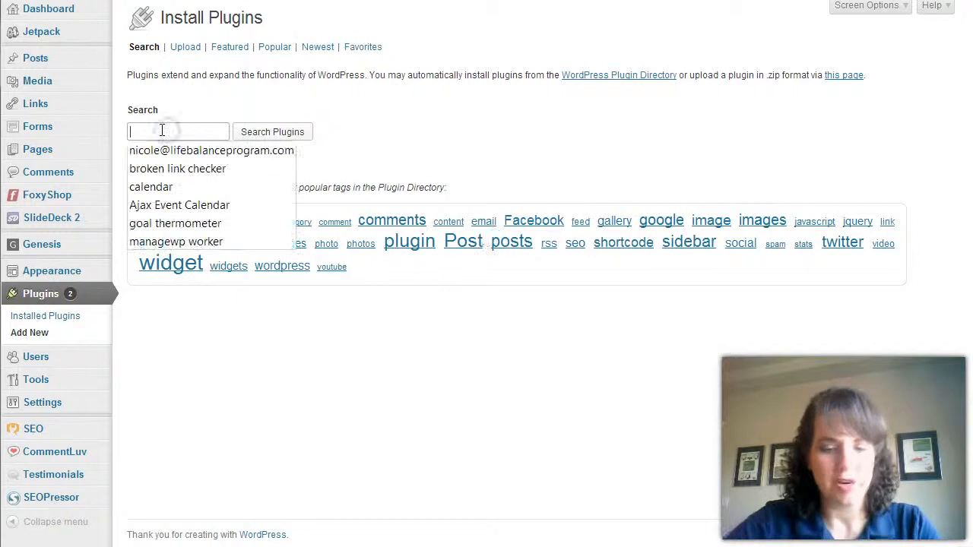
type("broken link checker")
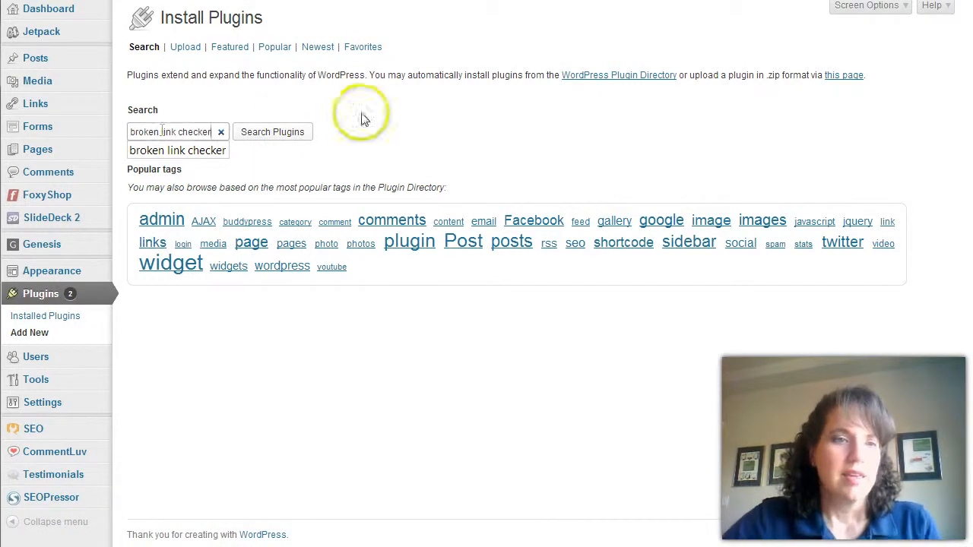
left_click(279, 130)
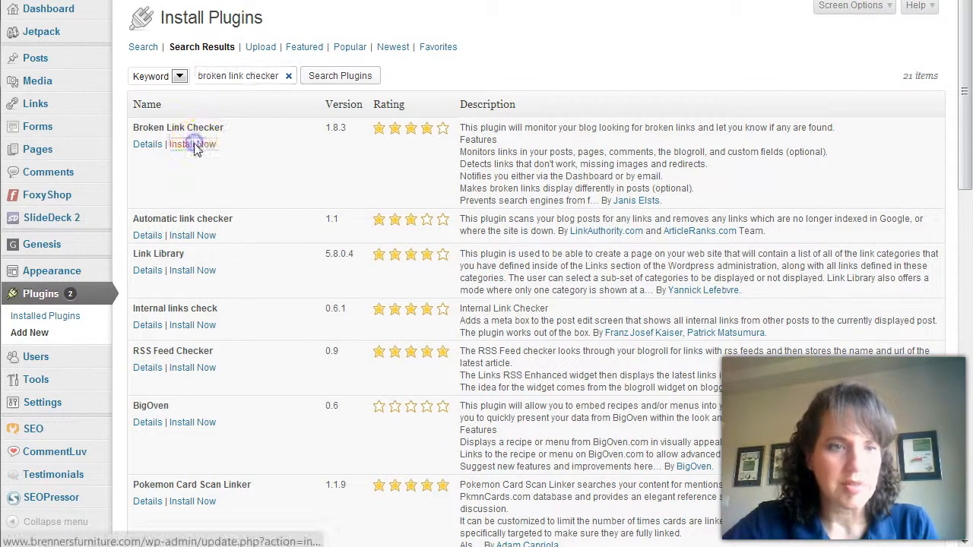
Install the Broken Link Checker 1.8.3 plugin and activate it.
left_click(194, 146)
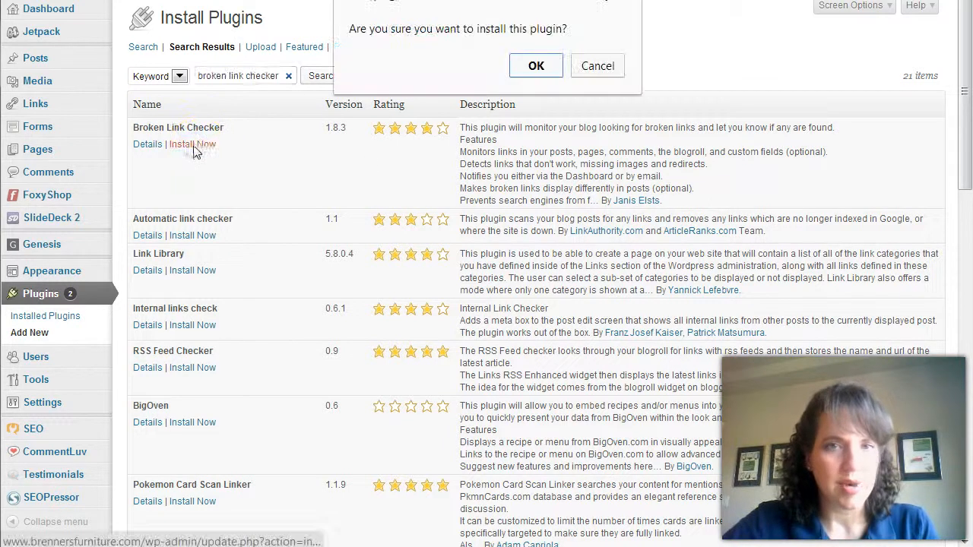
left_click(532, 66)
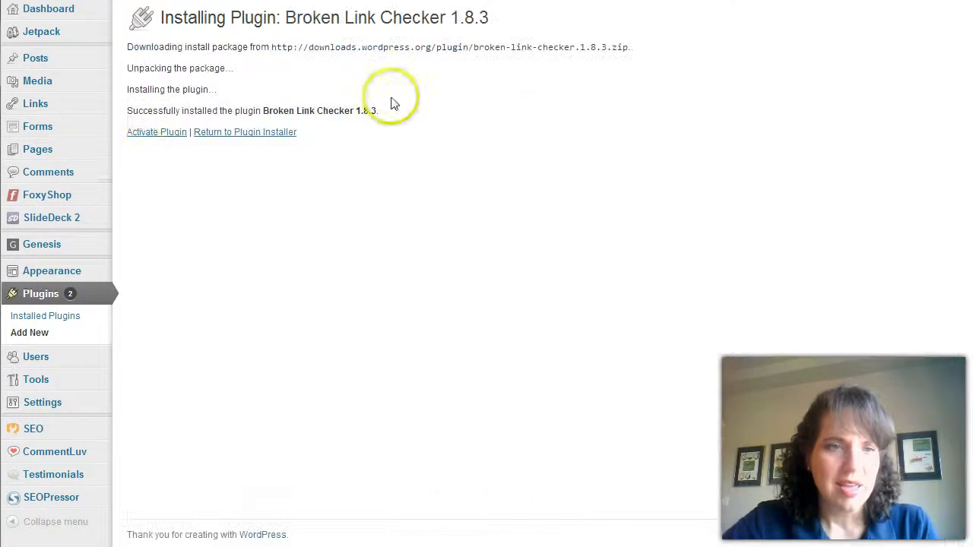
left_click(149, 135)
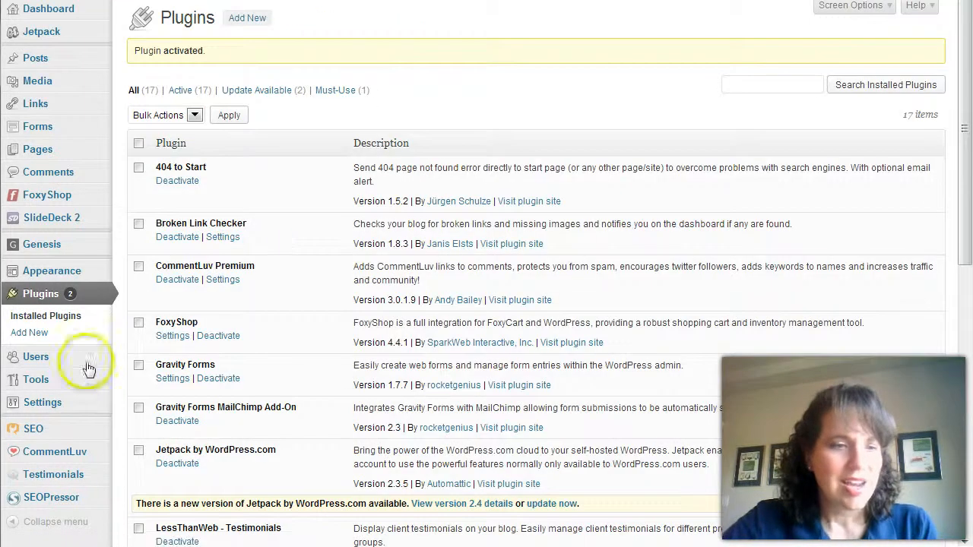
Open the Link Checker settings page.
mouse_move(46, 402)
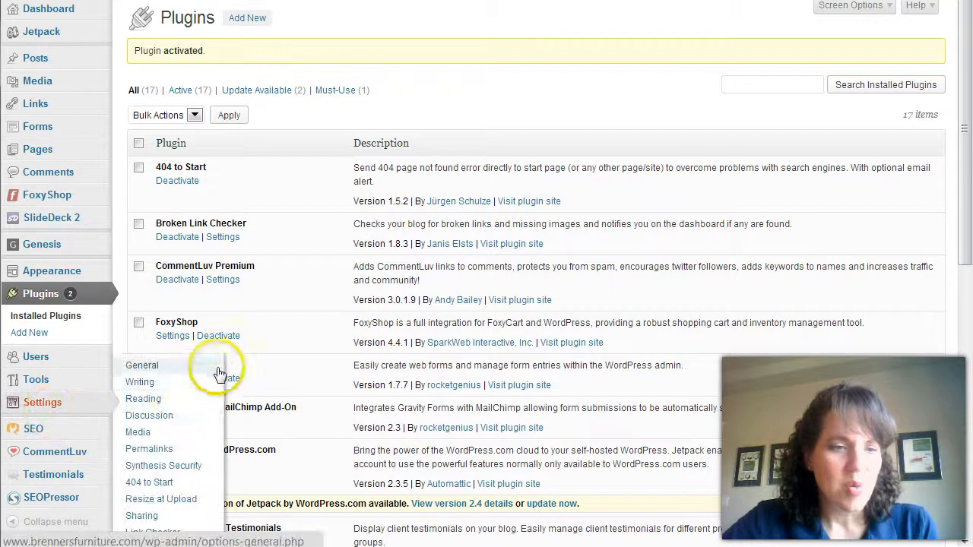
scroll(213, 368, "down", 2)
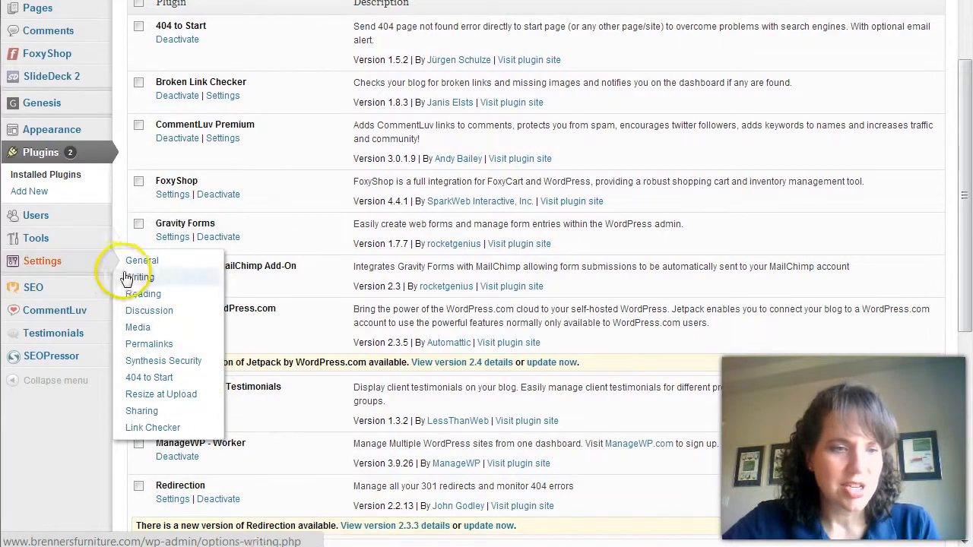
mouse_move(57, 267)
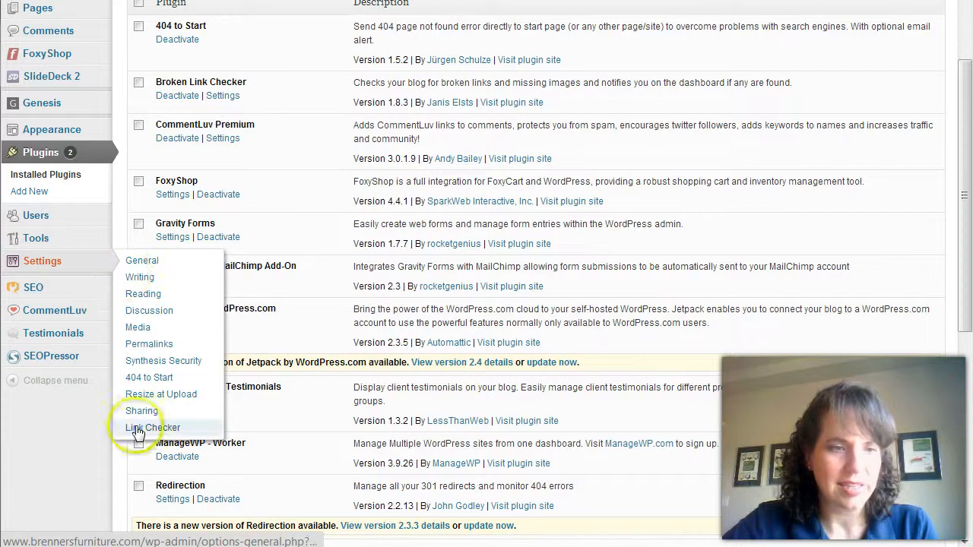
left_click(137, 431)
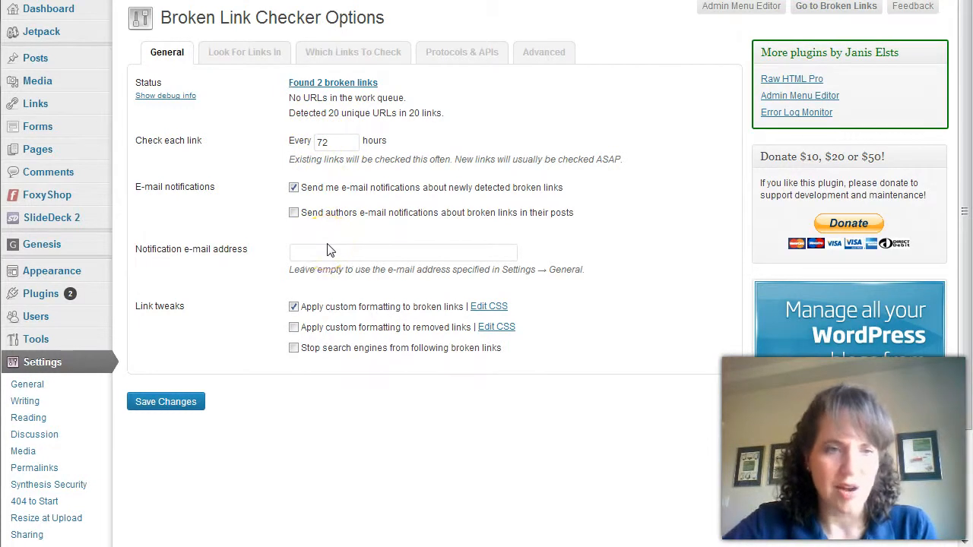
Include Blogroll items, Products, SlideDeck 2 Custom Slides and slidedeck2 among the places searched for links.
left_click(225, 54)
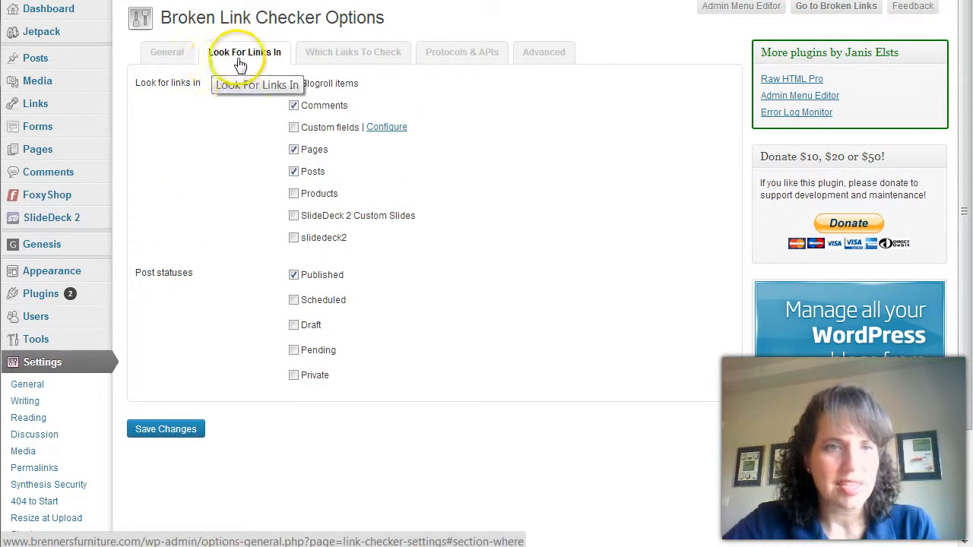
left_click(295, 83)
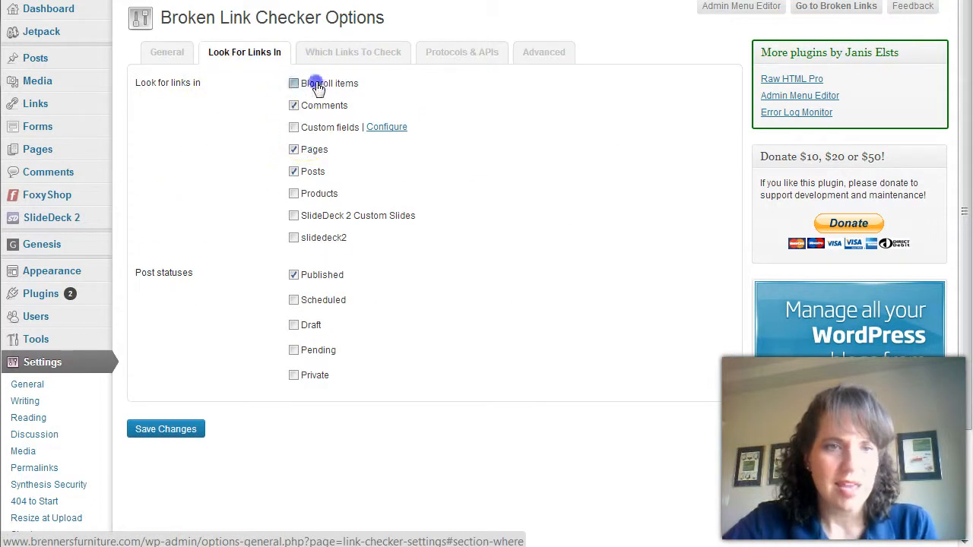
left_click(294, 194)
left_click(295, 217)
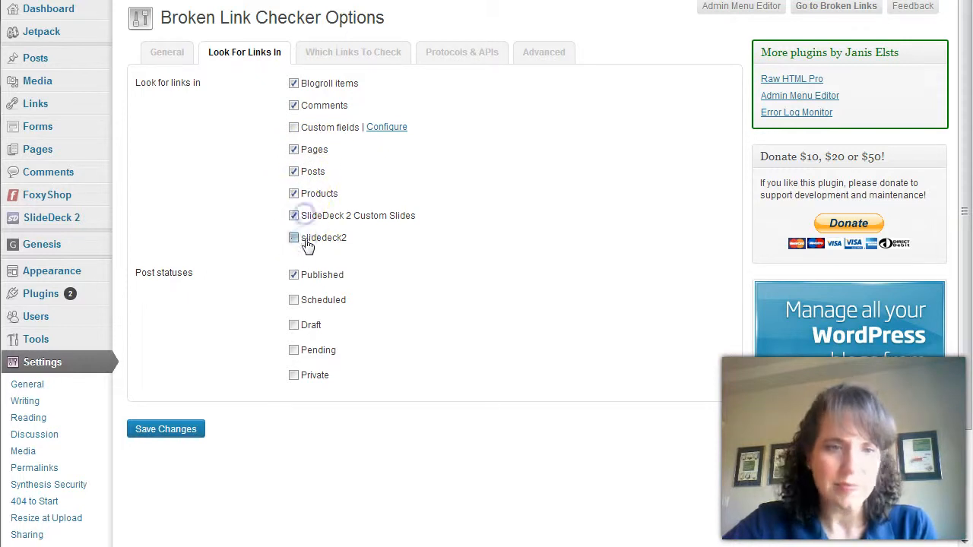
left_click(295, 239)
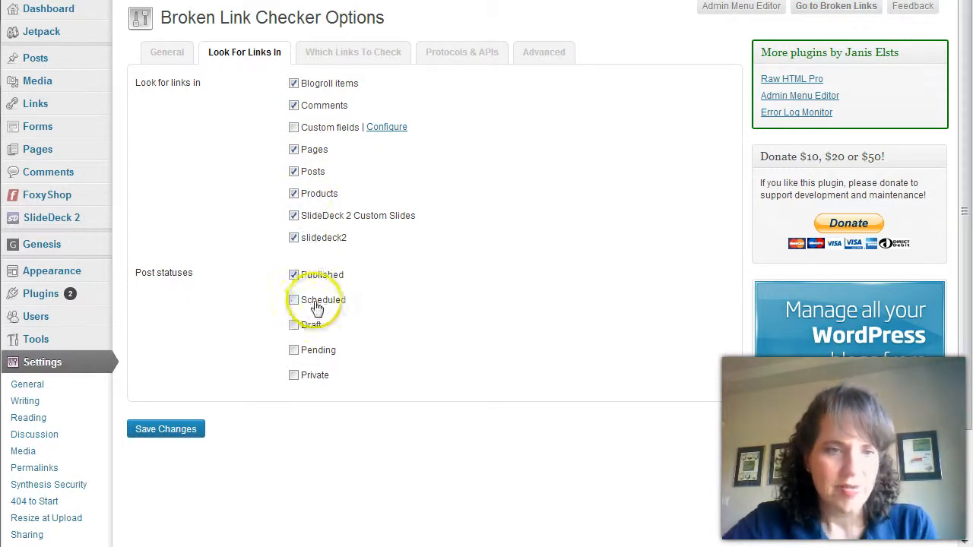
Add the Pending and Scheduled post statuses to the link search and save the changes.
left_click(297, 350)
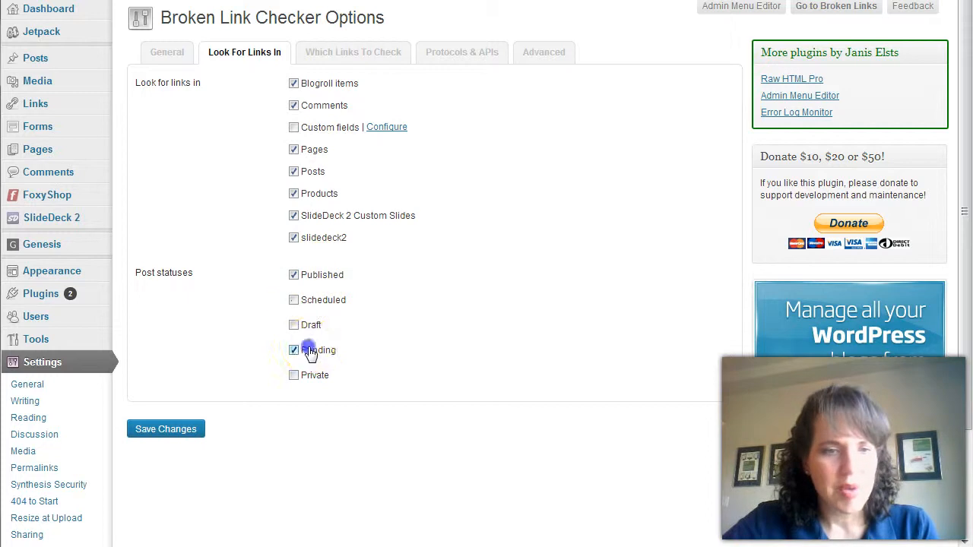
left_click(295, 301)
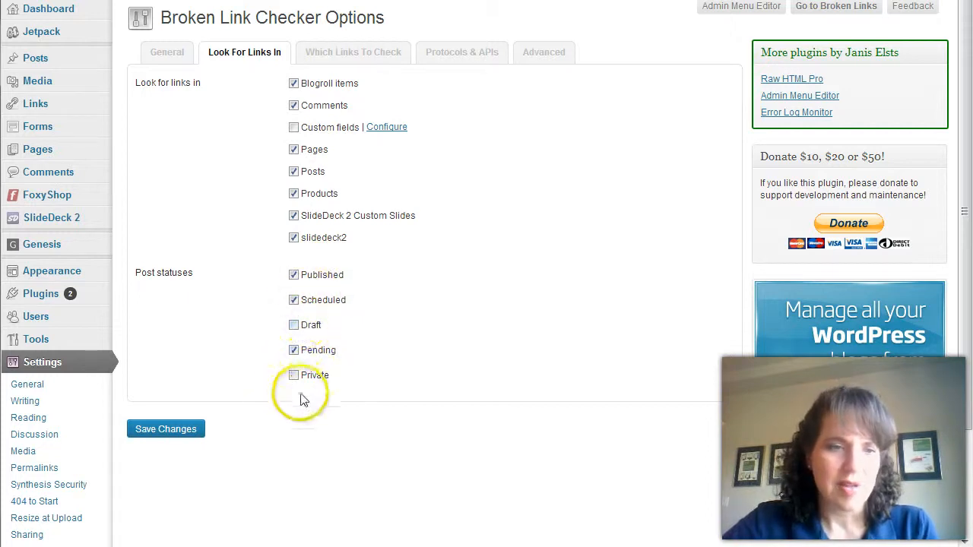
left_click(174, 429)
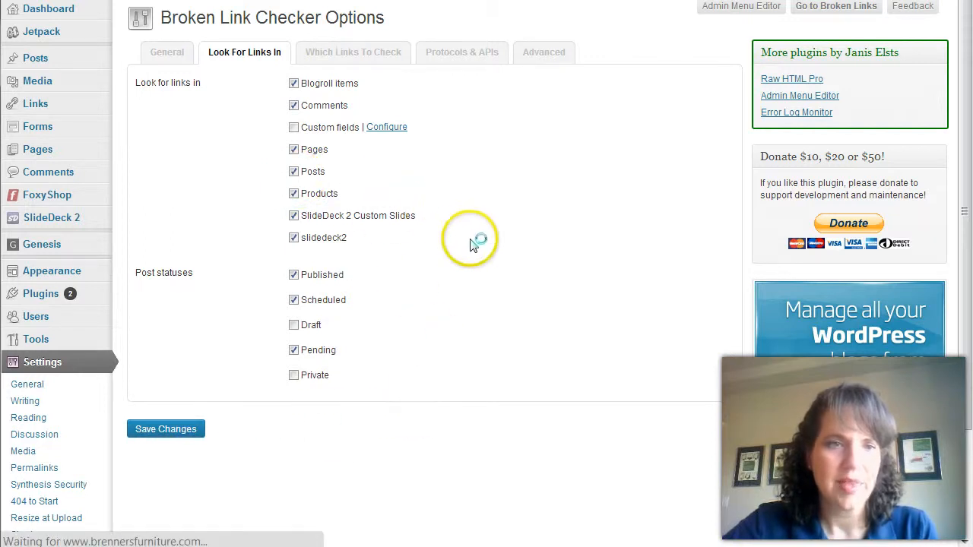
Enable checking for all remaining link types, from Plaintext URLs through Embedded Vimeo videos, and save the changes.
left_click(353, 95)
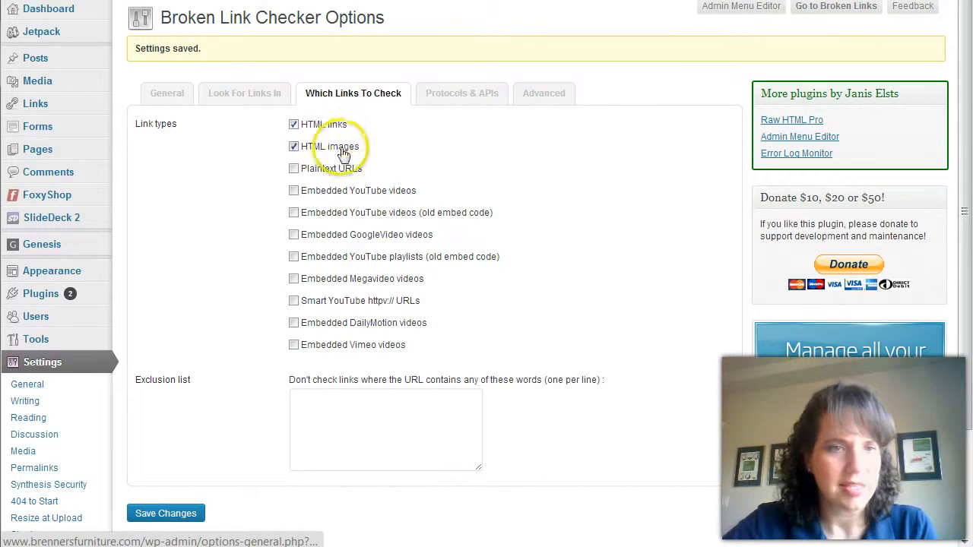
left_click(333, 171)
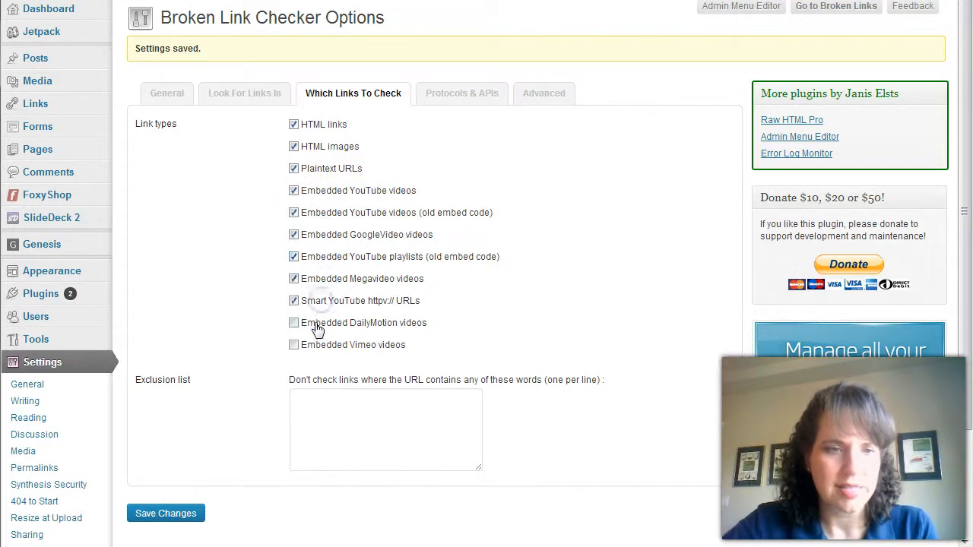
left_click(317, 347)
left_click(165, 514)
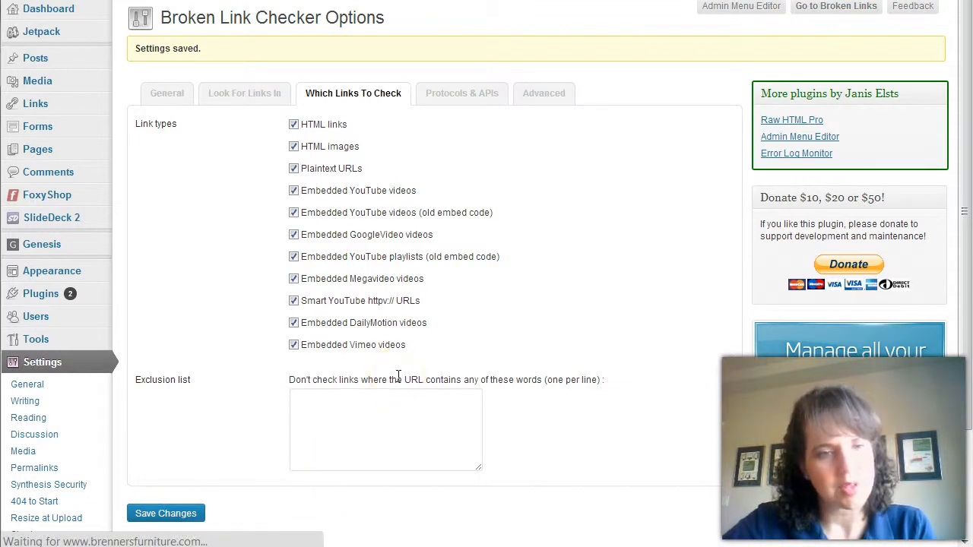
Review the advanced options, comparing the server load limit with the current load.
left_click(554, 93)
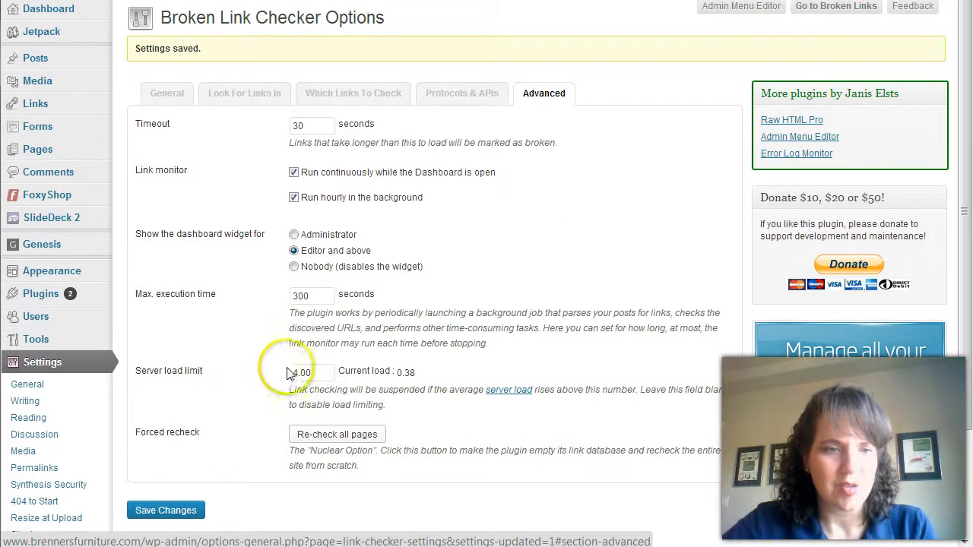
left_click_drag(308, 372, 257, 365)
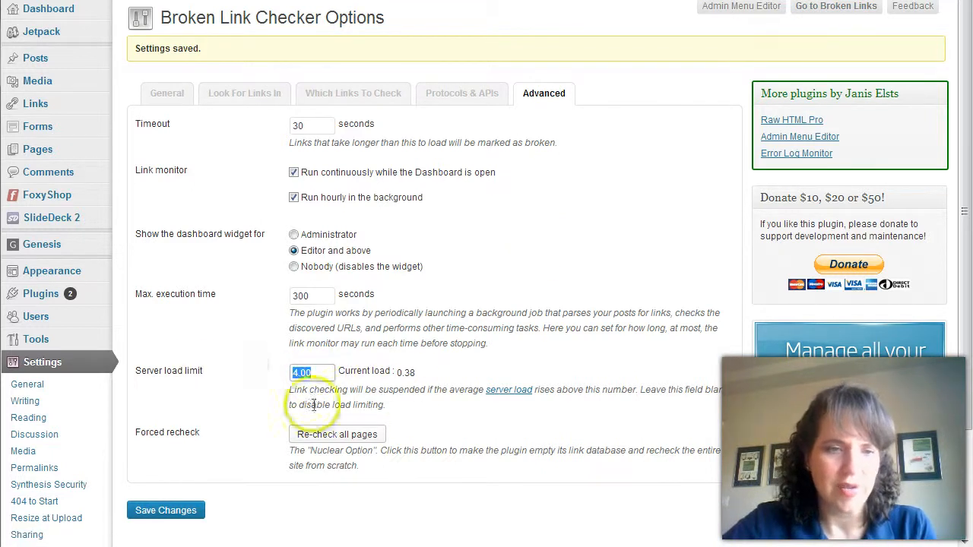
left_click(403, 389)
left_click(412, 366)
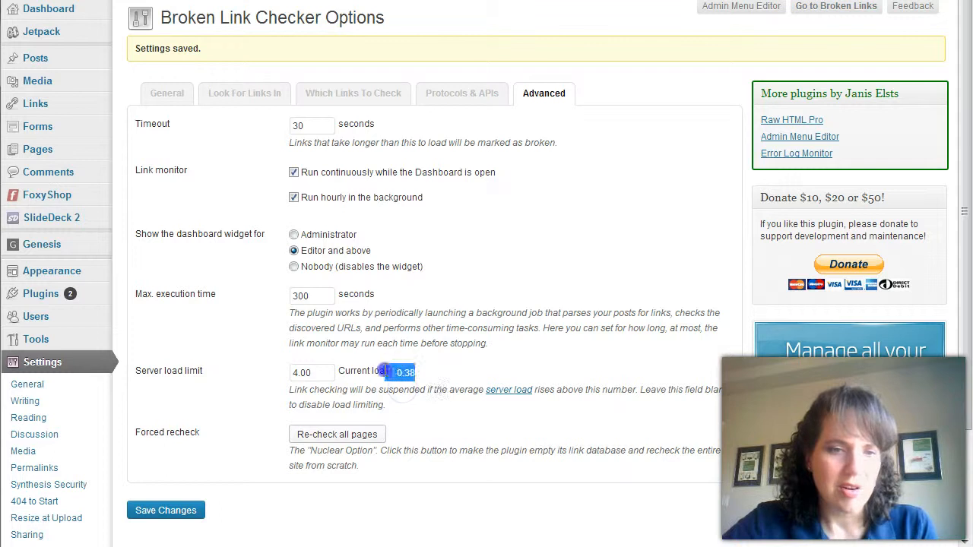
left_click(417, 401)
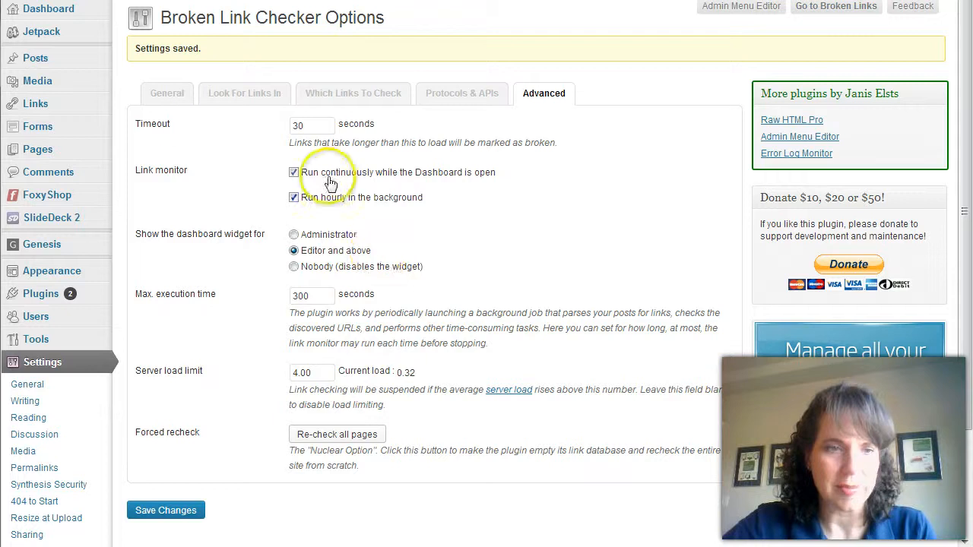
Review the link detection status in the general options and open the list of broken links found.
left_click(170, 95)
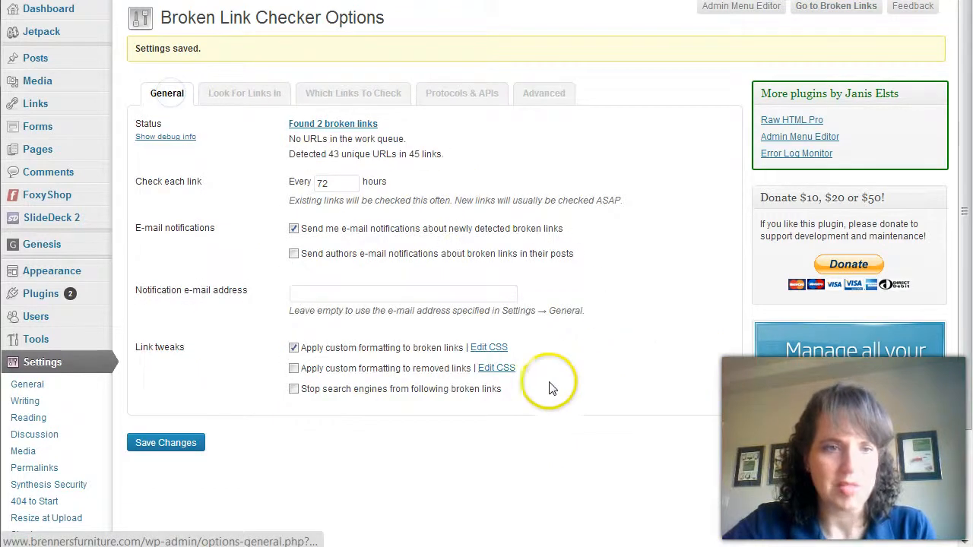
left_click_drag(308, 153, 491, 170)
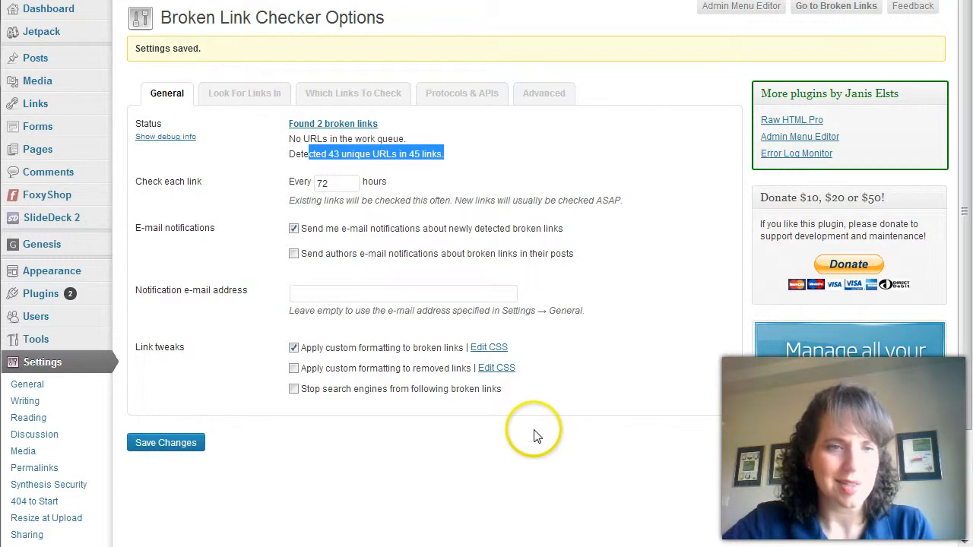
left_click(365, 149)
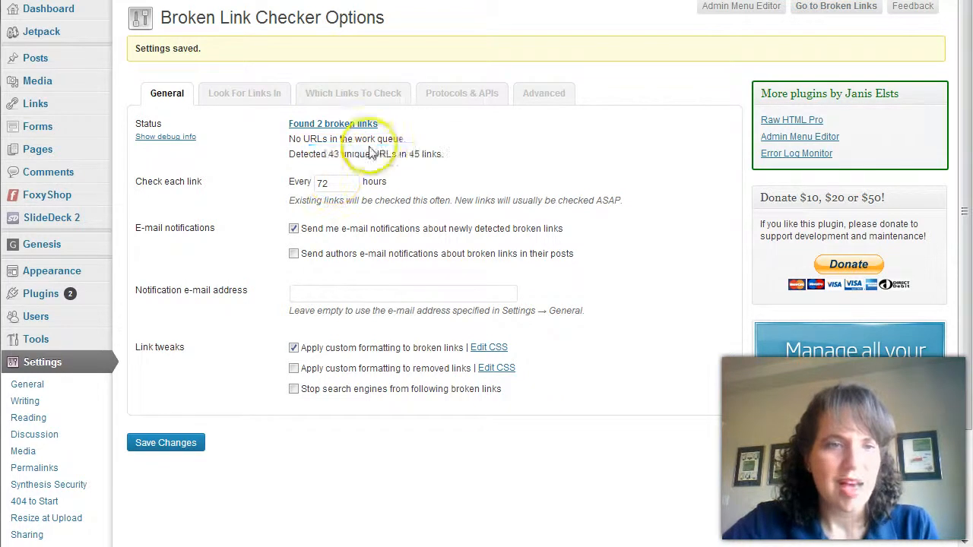
left_click(330, 130)
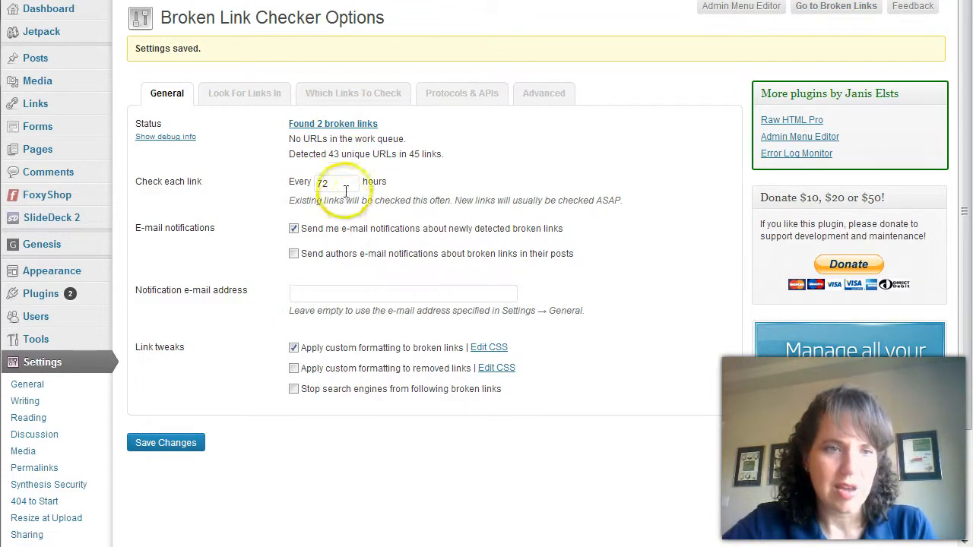
left_click(333, 123)
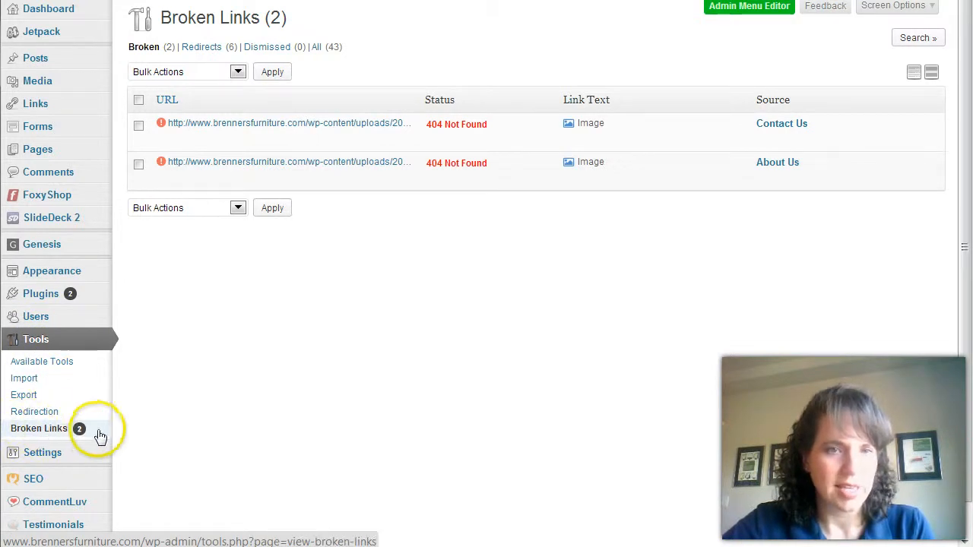
mouse_move(369, 141)
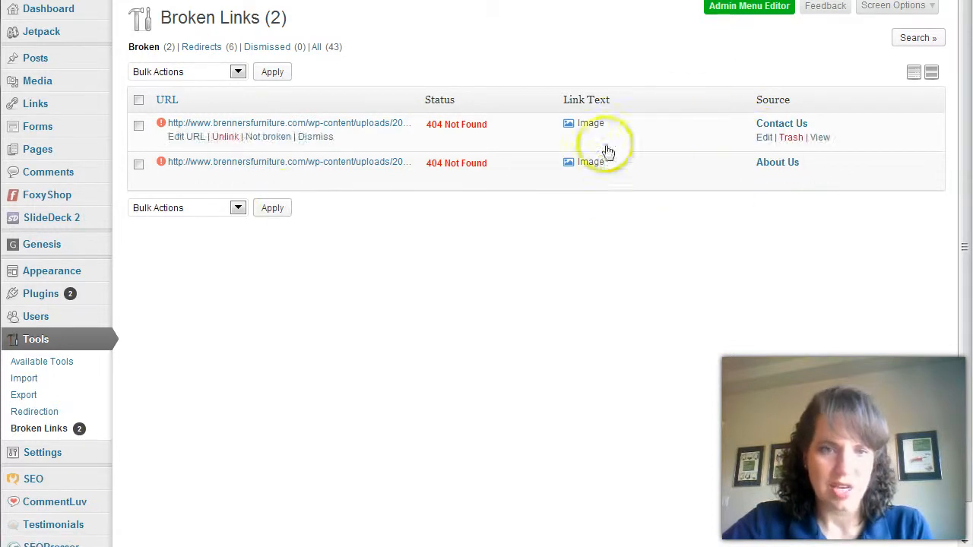
left_click(185, 136)
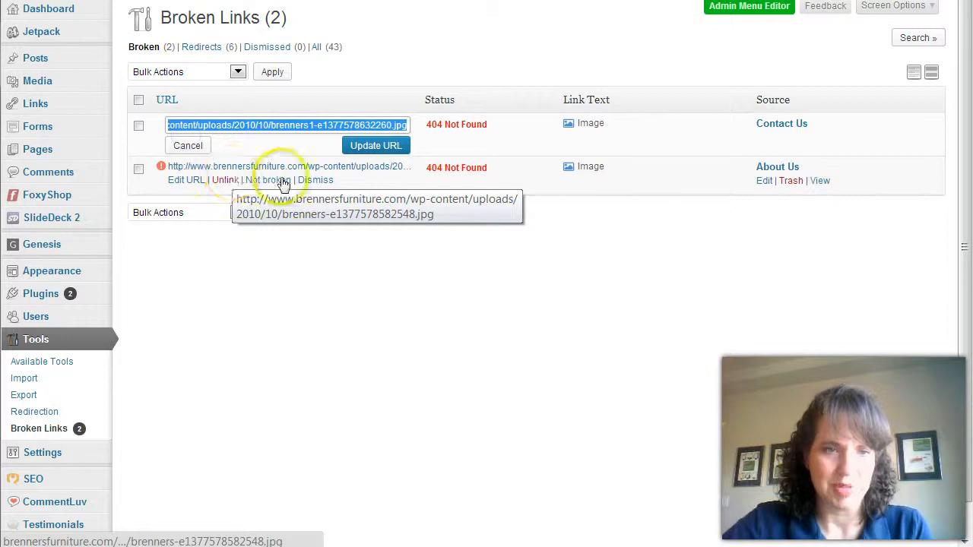
left_click(199, 148)
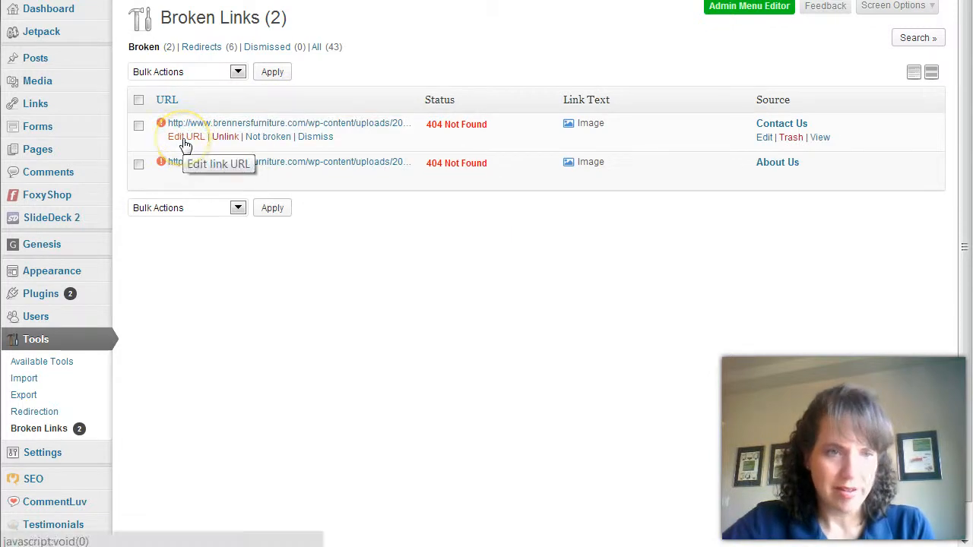
left_click(190, 136)
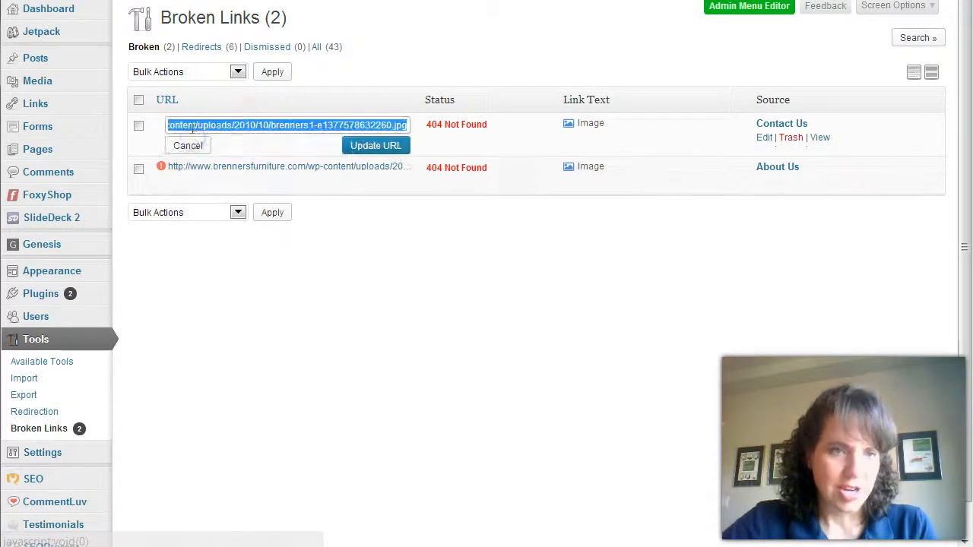
left_click(194, 125)
left_click(251, 124)
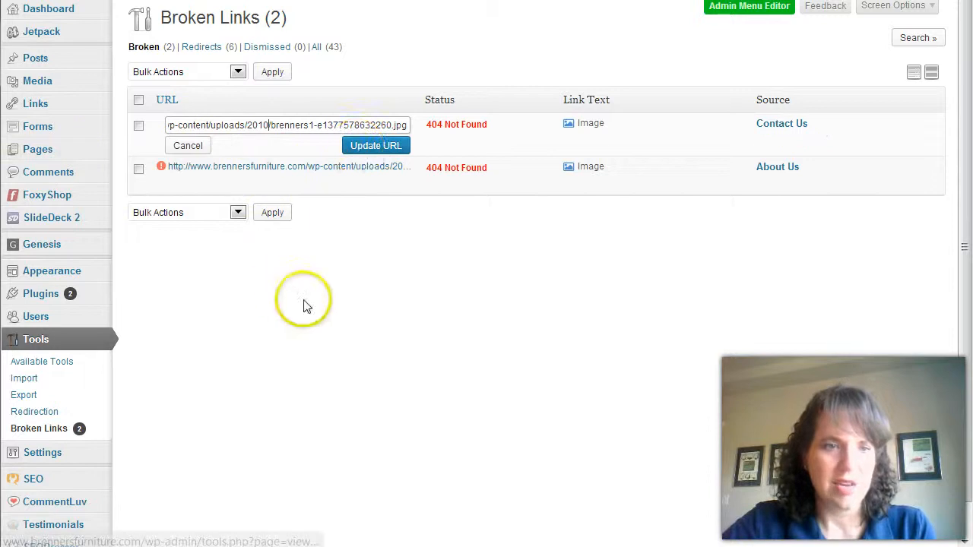
left_click(189, 145)
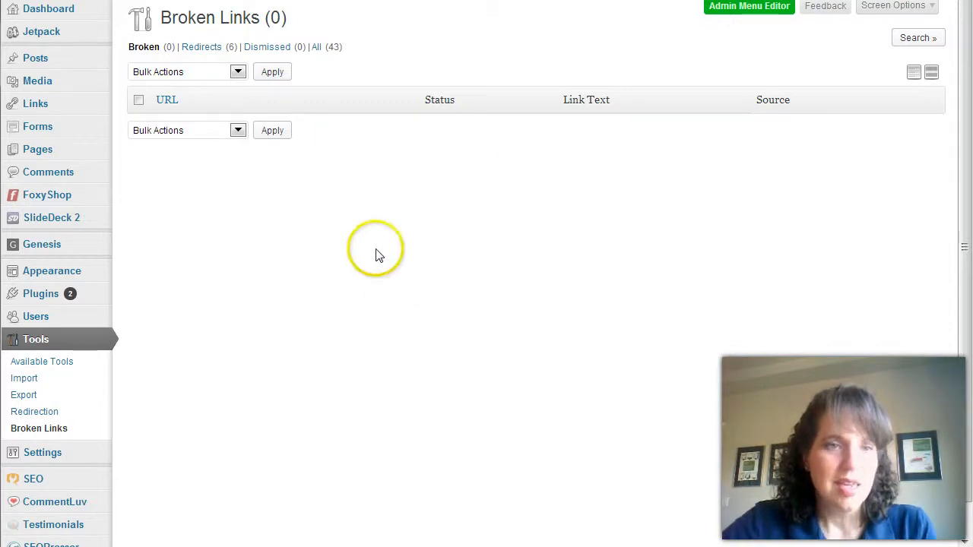
Deactivate the Broken Link Checker plugin and delete it together with its files and data.
mouse_move(95, 304)
left_click(168, 301)
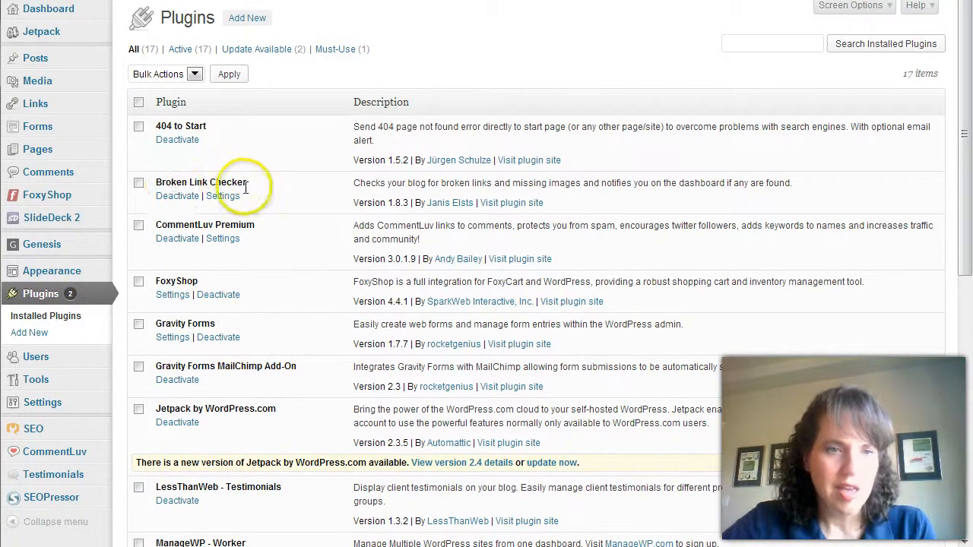
left_click(177, 196)
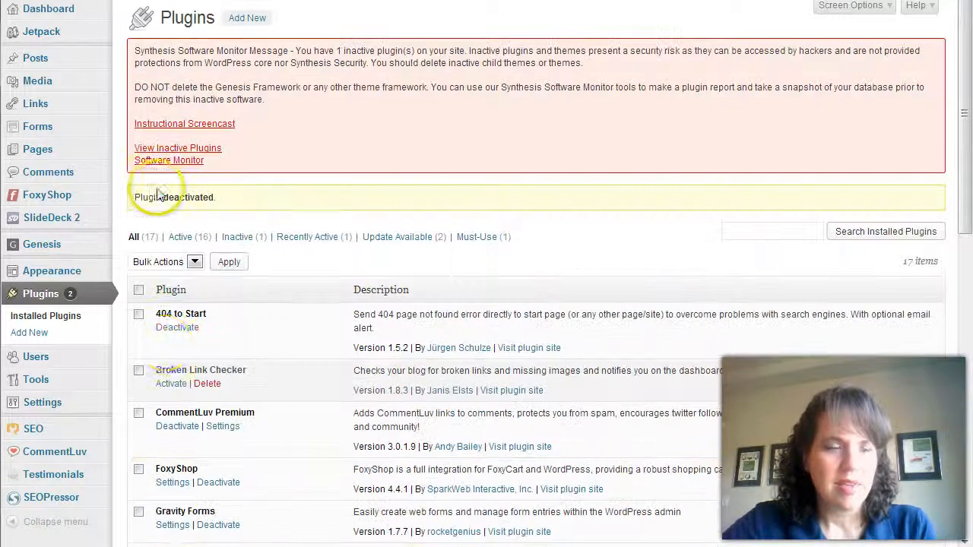
left_click(208, 385)
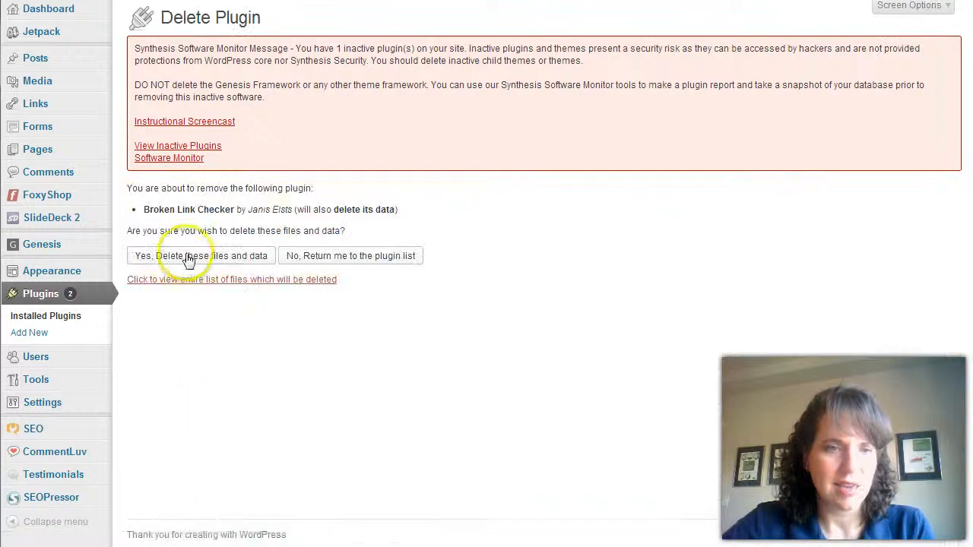
left_click(189, 257)
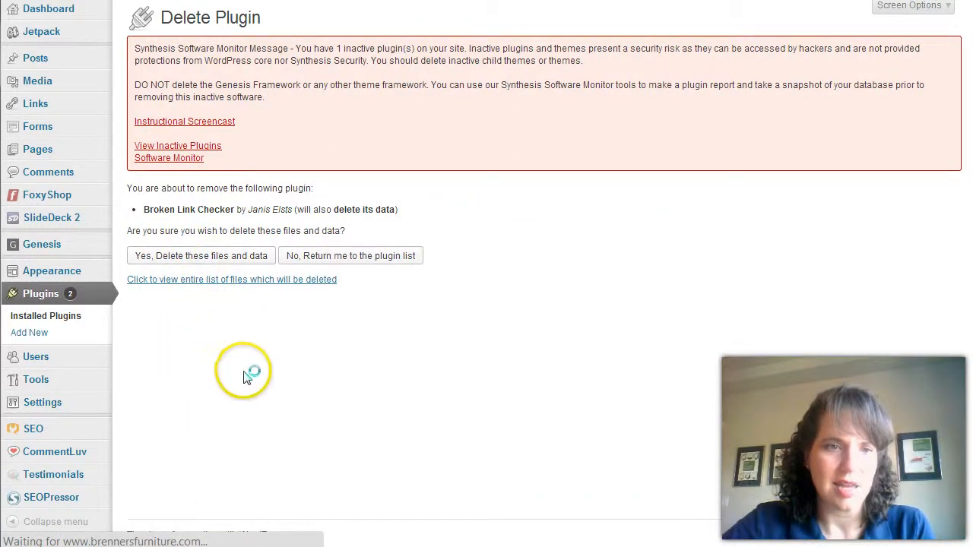